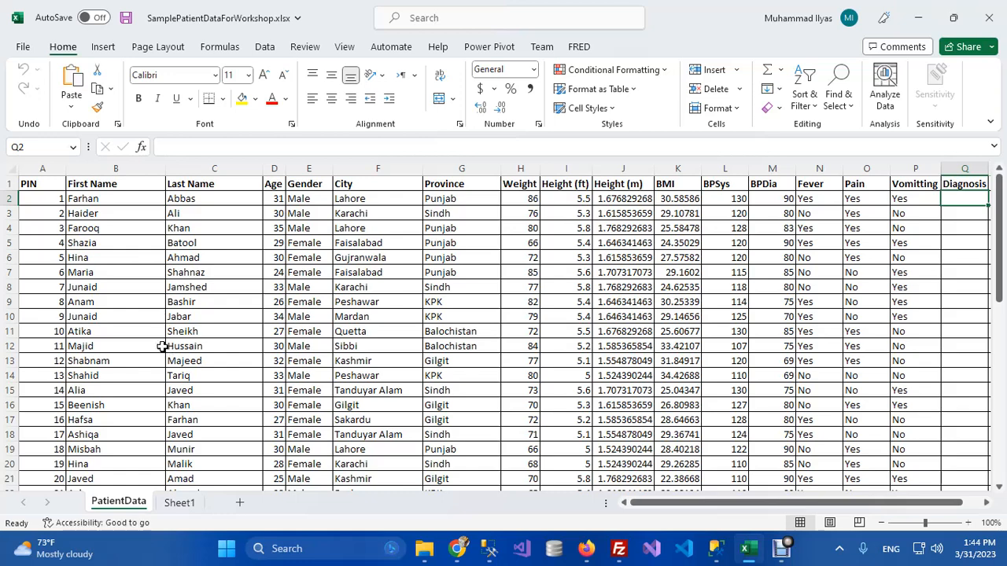
Look through the PatientData sheet's columns and all its patient records down to the last filled row
left_click(125, 270)
left_click(249, 275)
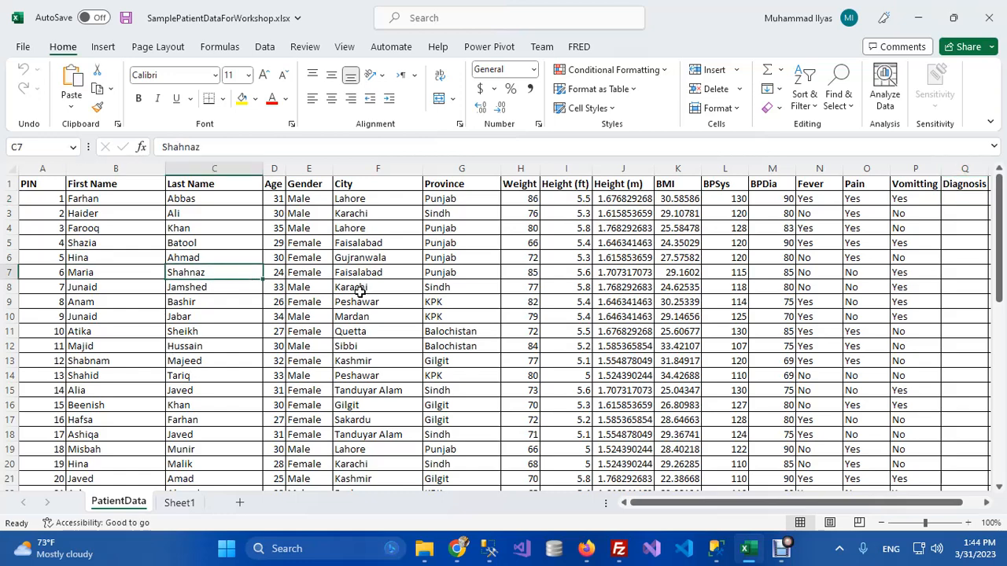
left_click(509, 290)
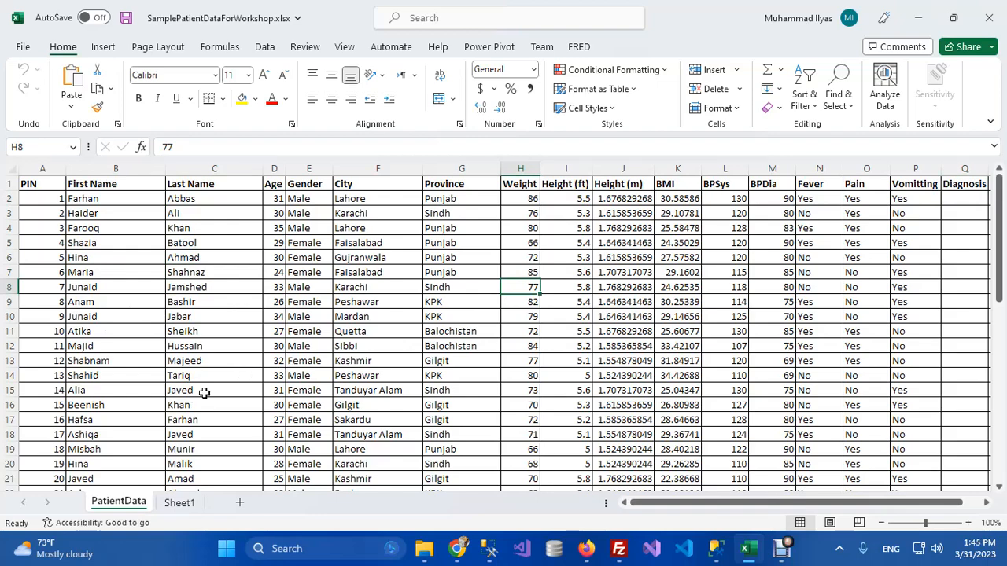
scroll(209, 320, "down", 13)
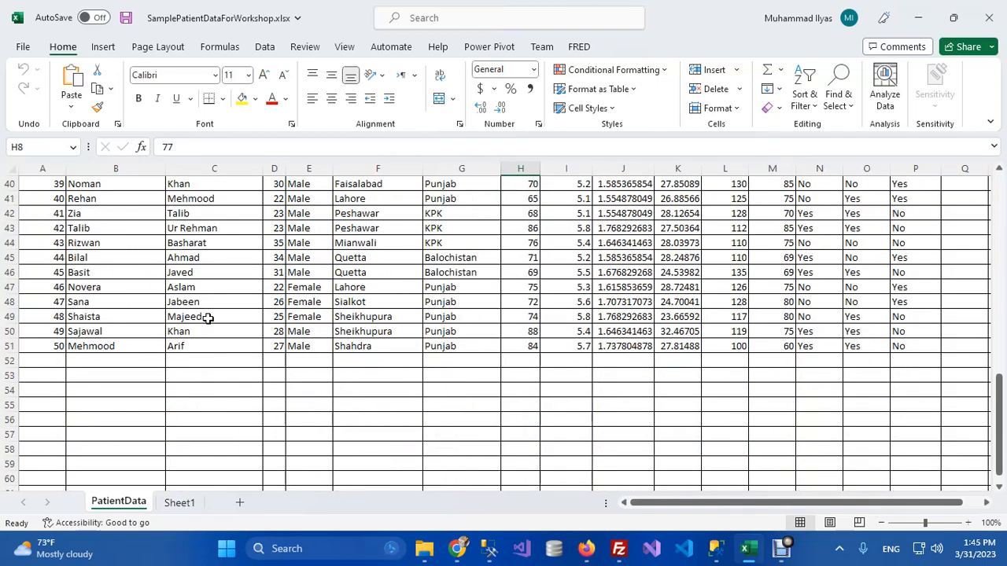
scroll(220, 407, "up", 2)
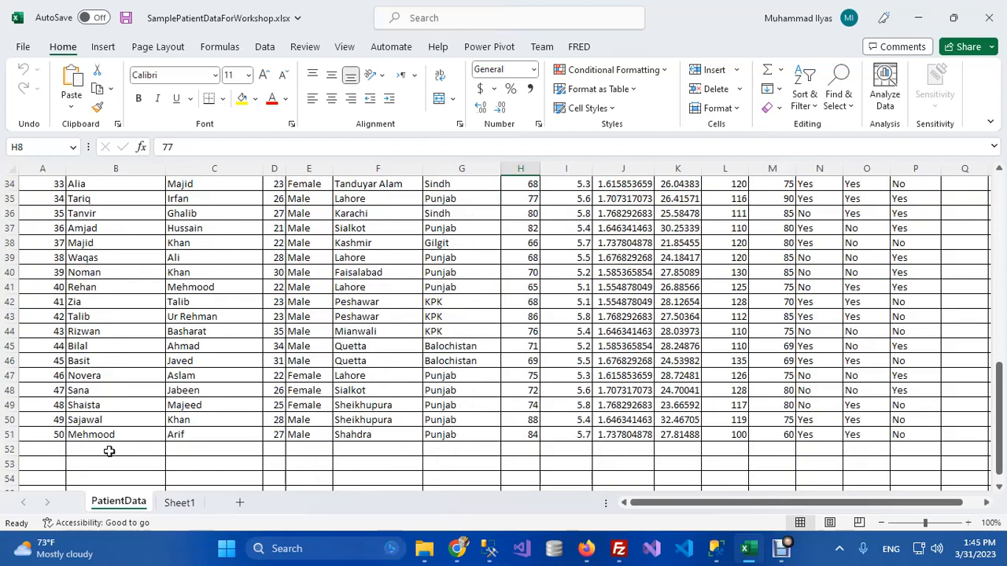
scroll(116, 437, "down", 2)
scroll(116, 434, "up", 13)
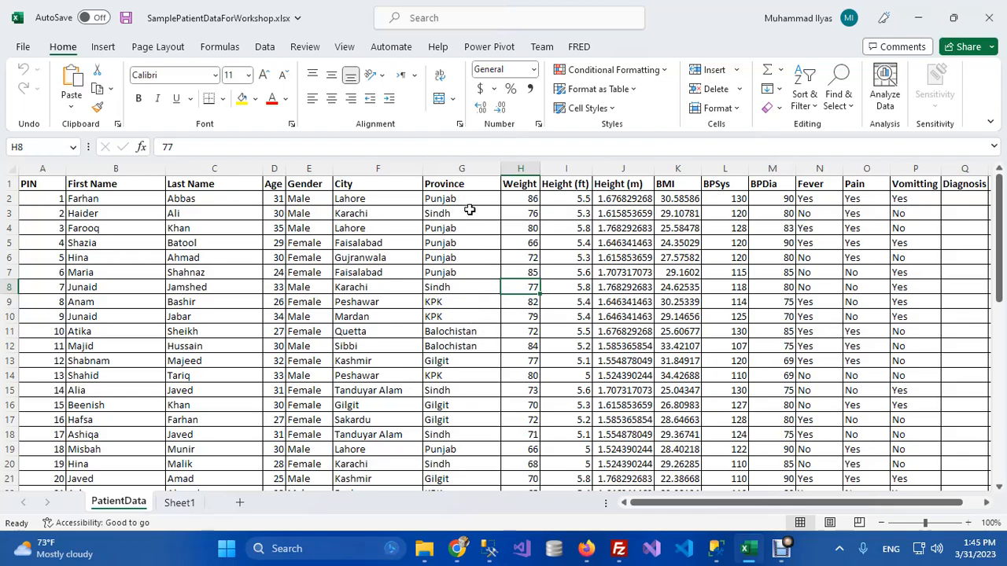
scroll(453, 372, "down", 11)
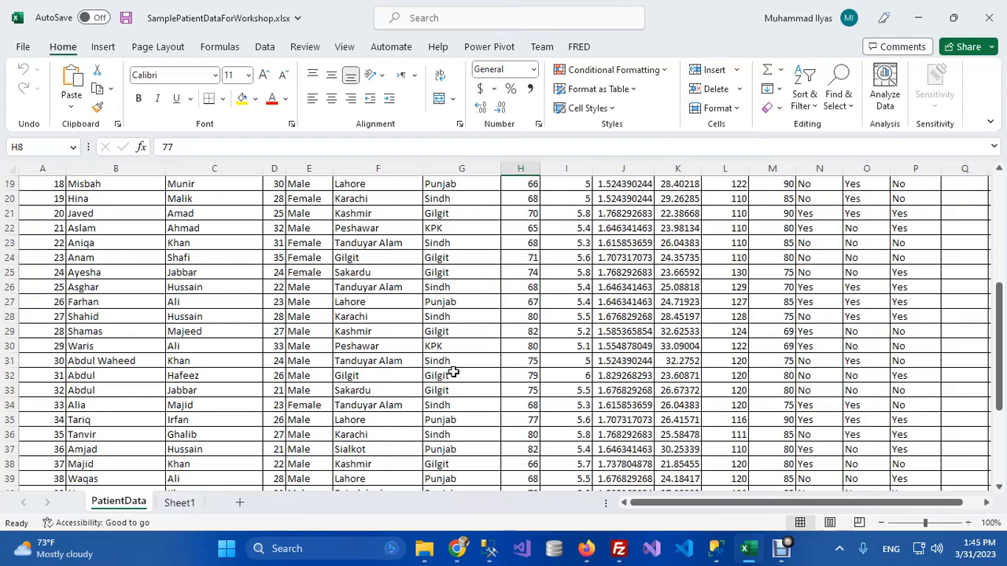
scroll(453, 373, "down", 6)
scroll(451, 371, "up", 17)
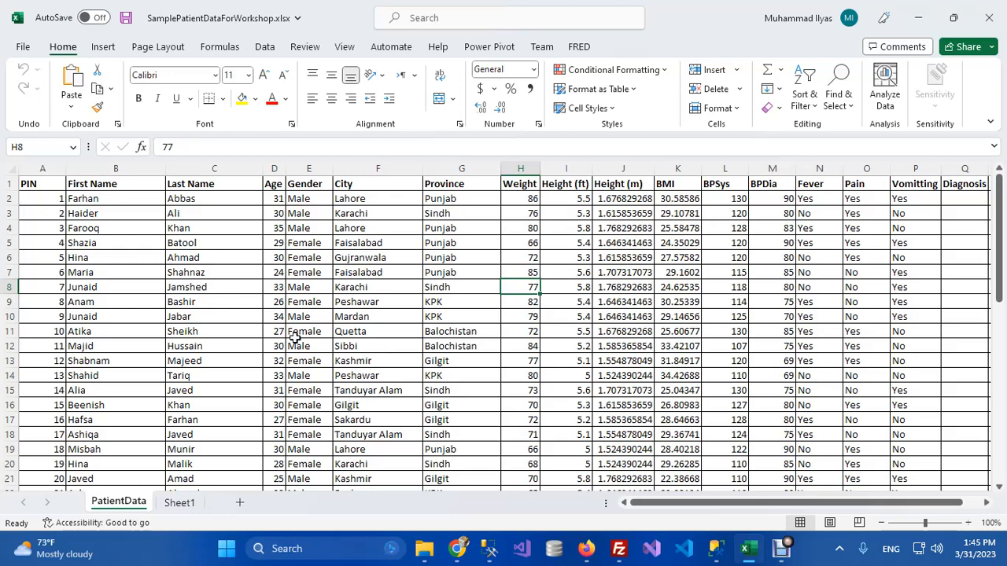
Insert a PivotTable from the PatientData range A1:Q51 on a new worksheet
left_click(104, 47)
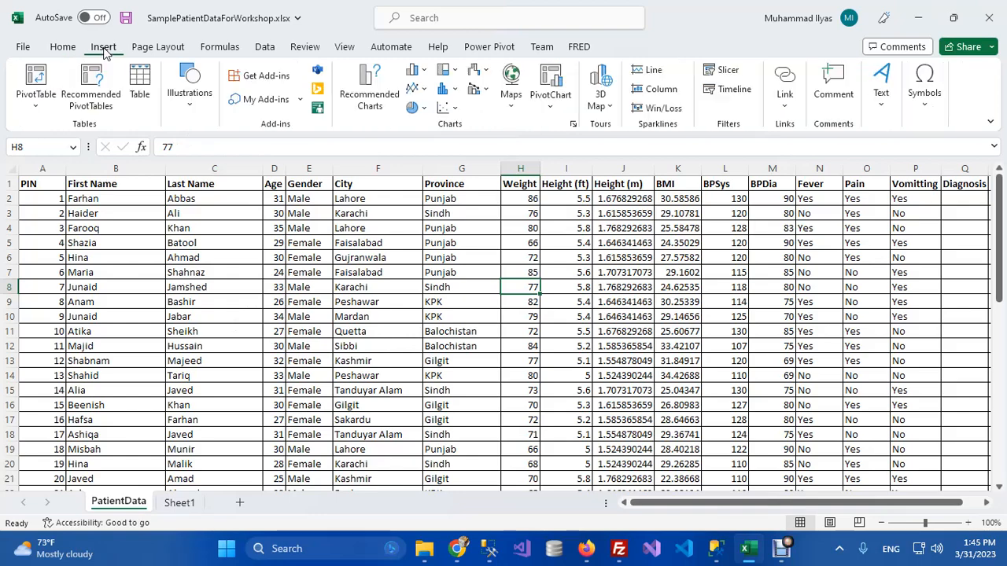
left_click(36, 84)
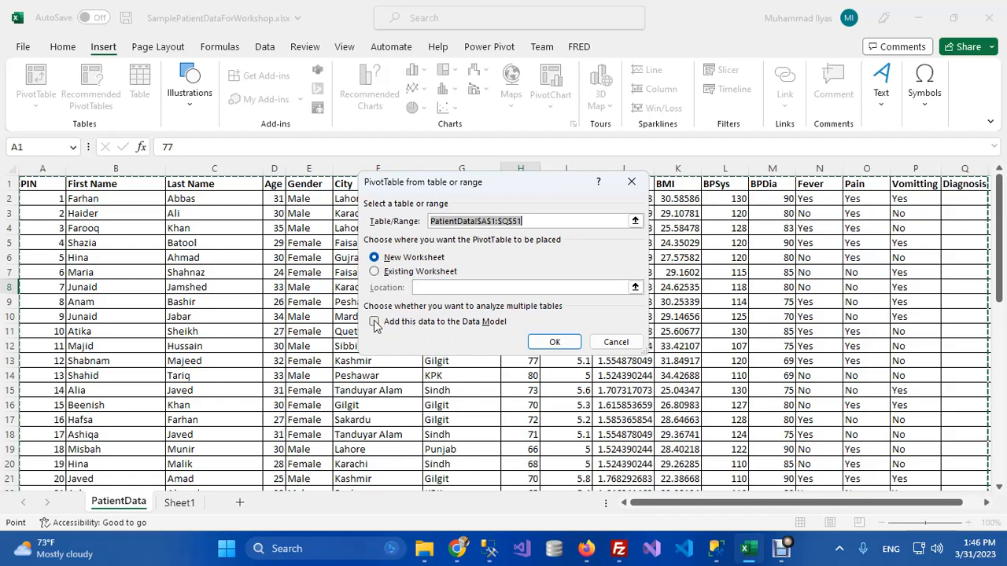
left_click(551, 343)
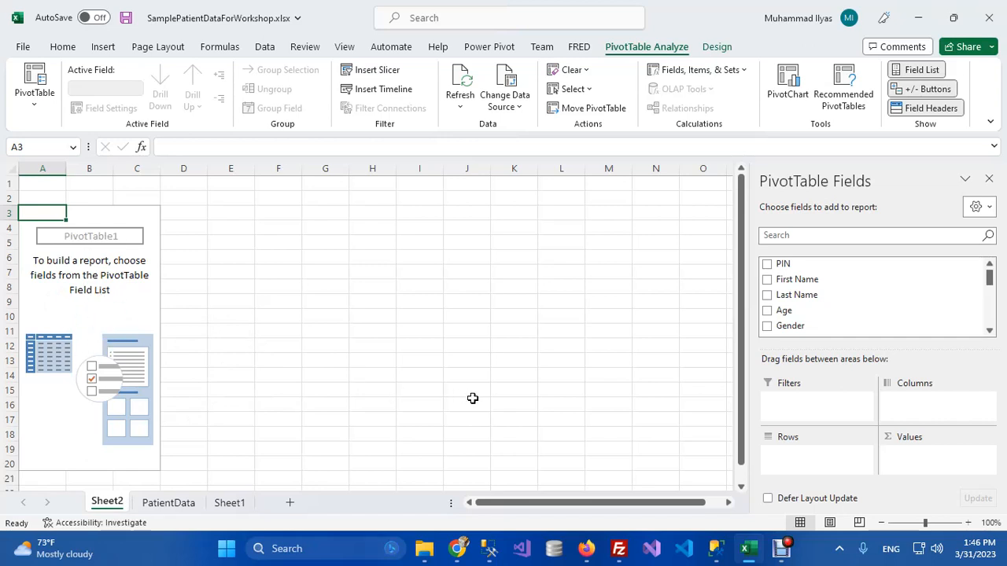
left_click(783, 549)
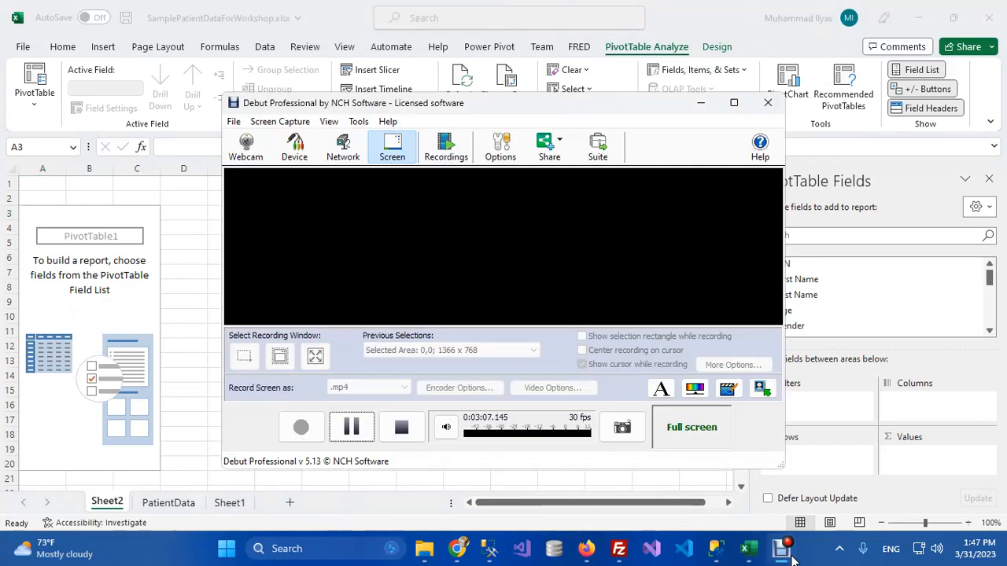
left_click(781, 546)
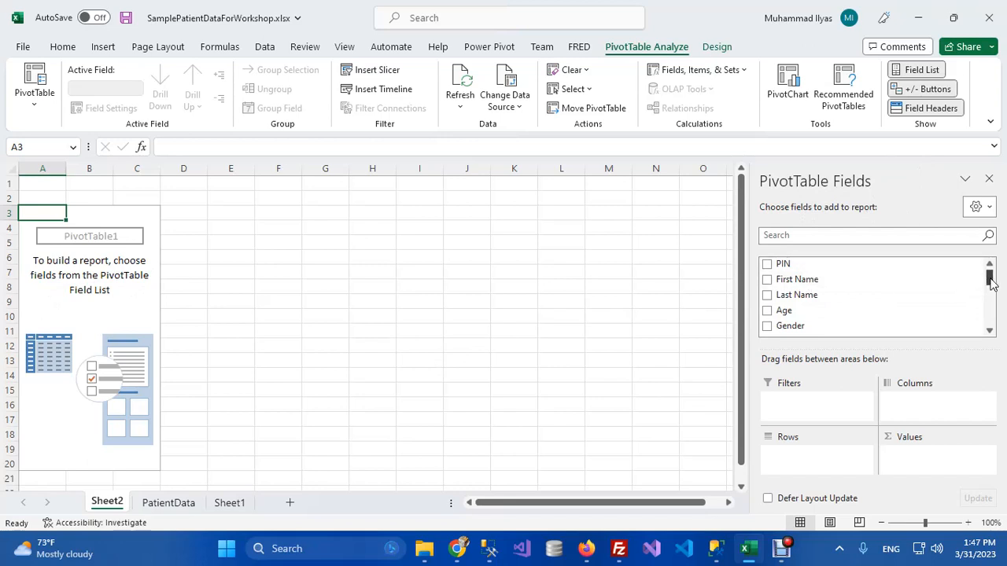
mouse_move(991, 283)
left_mouse_down()
mouse_move(993, 323)
mouse_move(993, 272)
left_mouse_up()
left_click(176, 505)
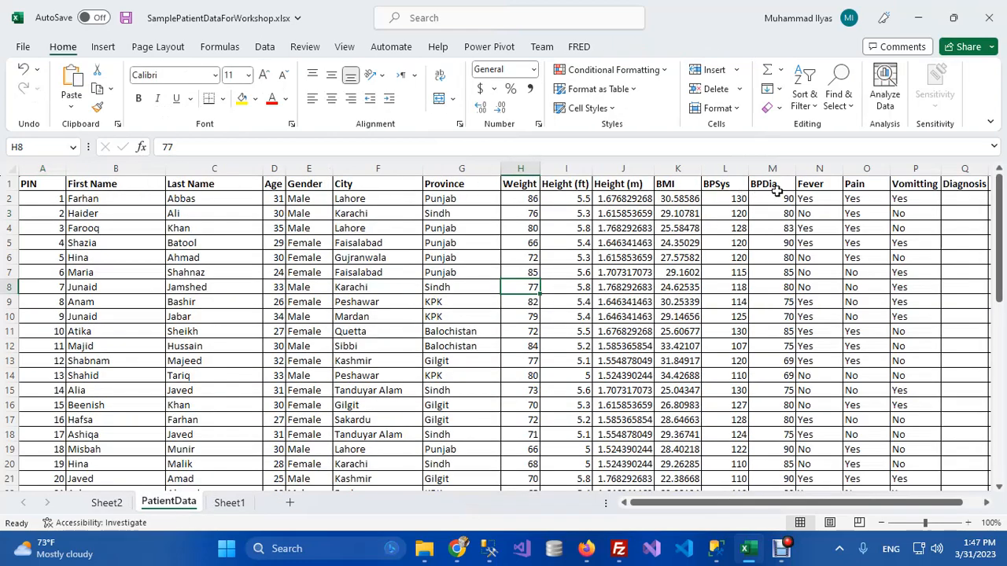
left_click(107, 503)
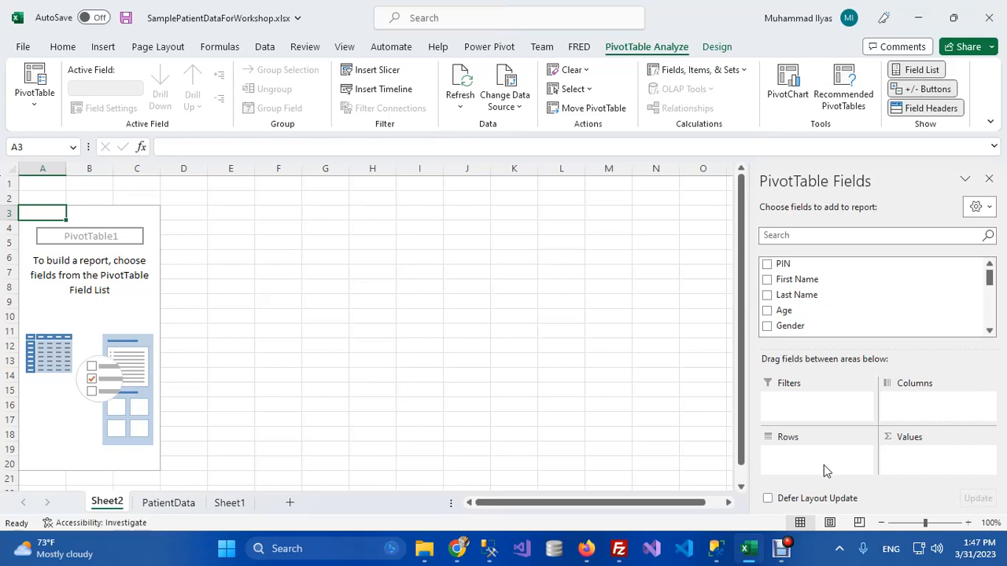
left_click(788, 456)
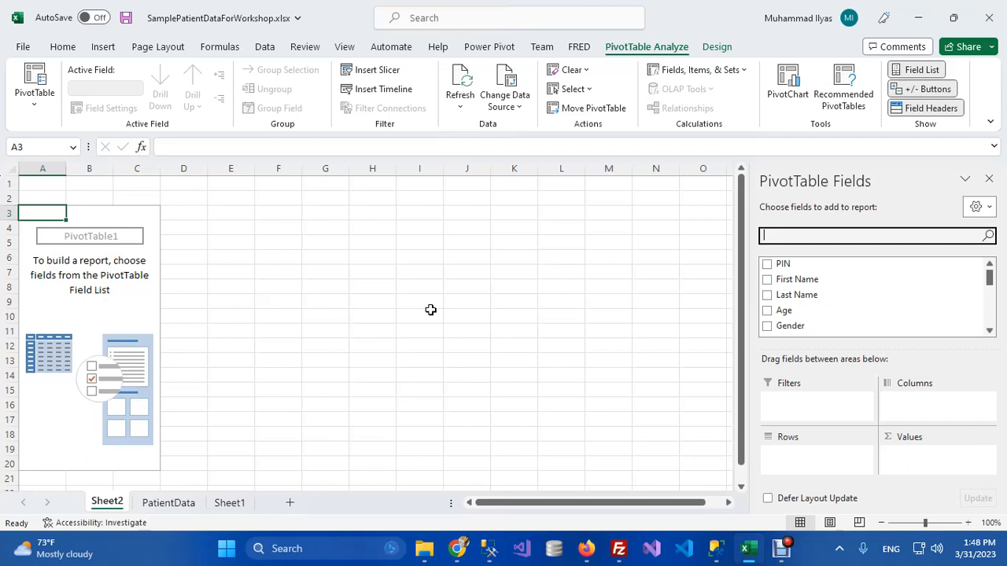
Add the Province field to the pivot table as its row labels
scroll(916, 314, "down", 1)
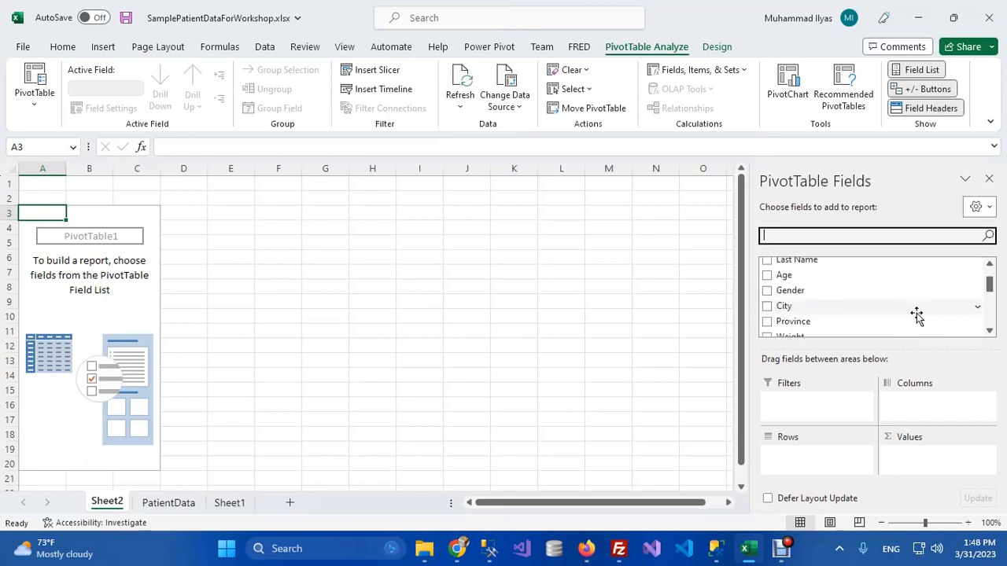
scroll(889, 311, "down", 1)
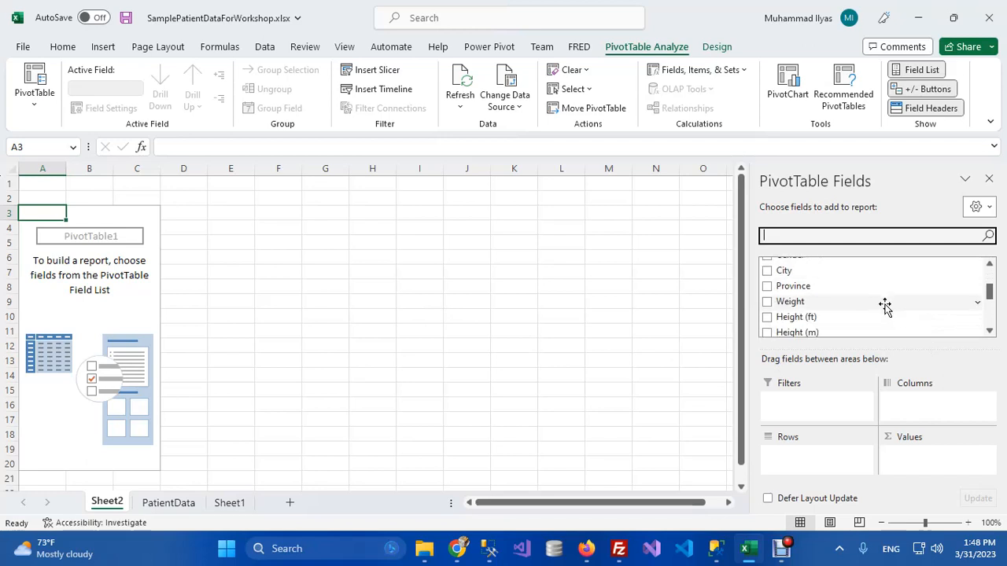
left_click_drag(802, 291, 804, 466)
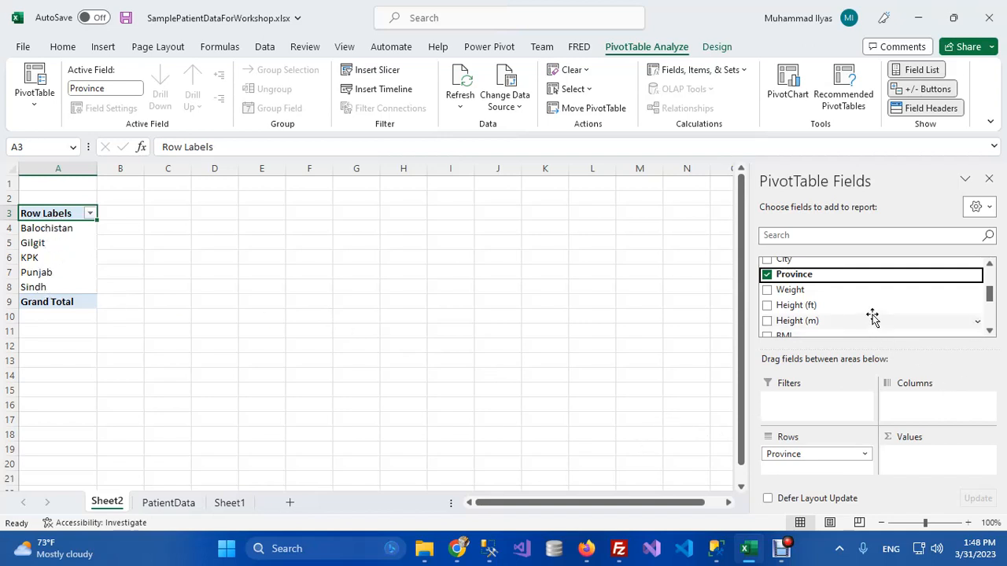
Use the Gender field for the pivot table's columns and also as its values, summarized by count
scroll(871, 317, "up", 1)
scroll(870, 320, "down", 1)
scroll(865, 317, "up", 1)
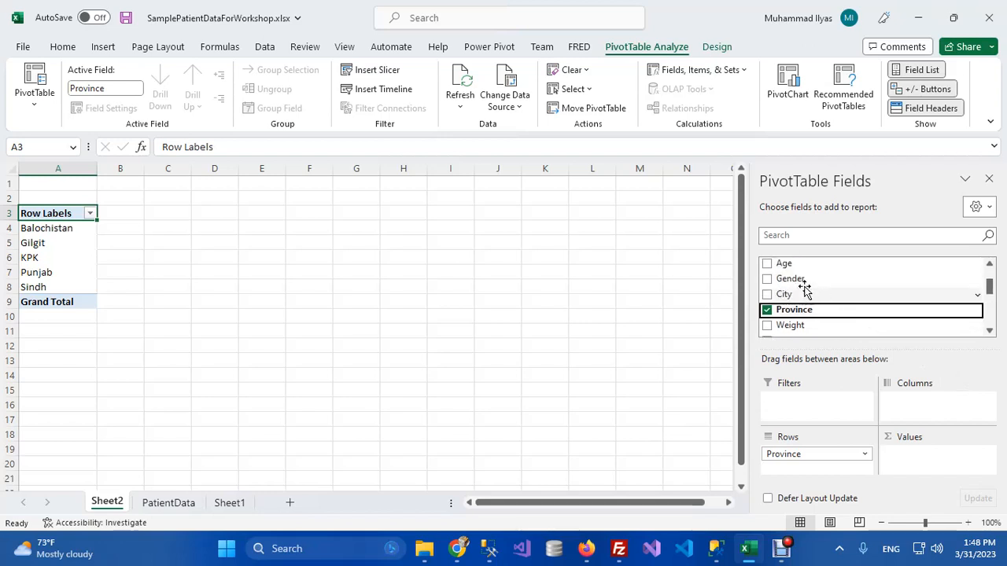
left_click_drag(803, 281, 915, 401)
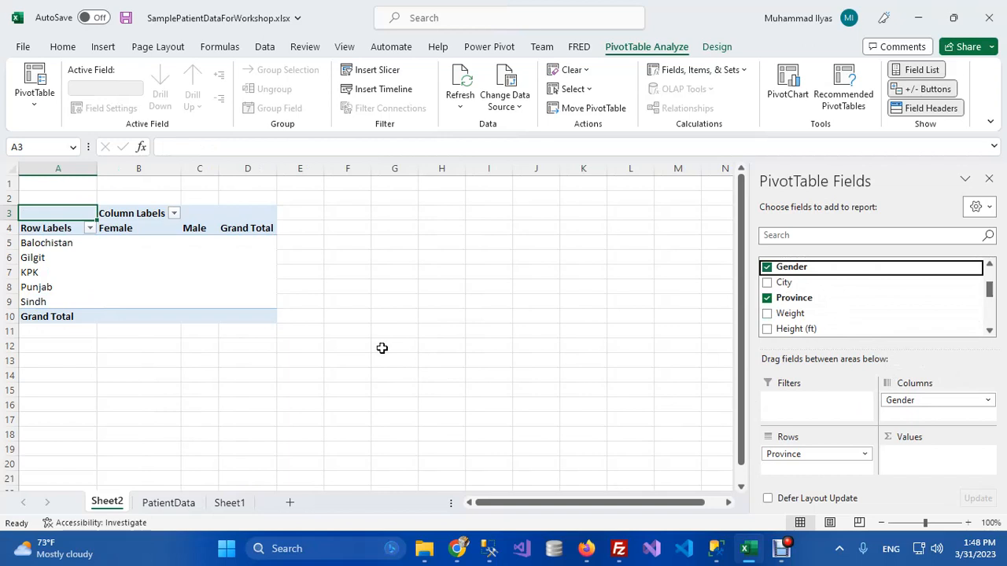
left_click(126, 228)
left_click(195, 228)
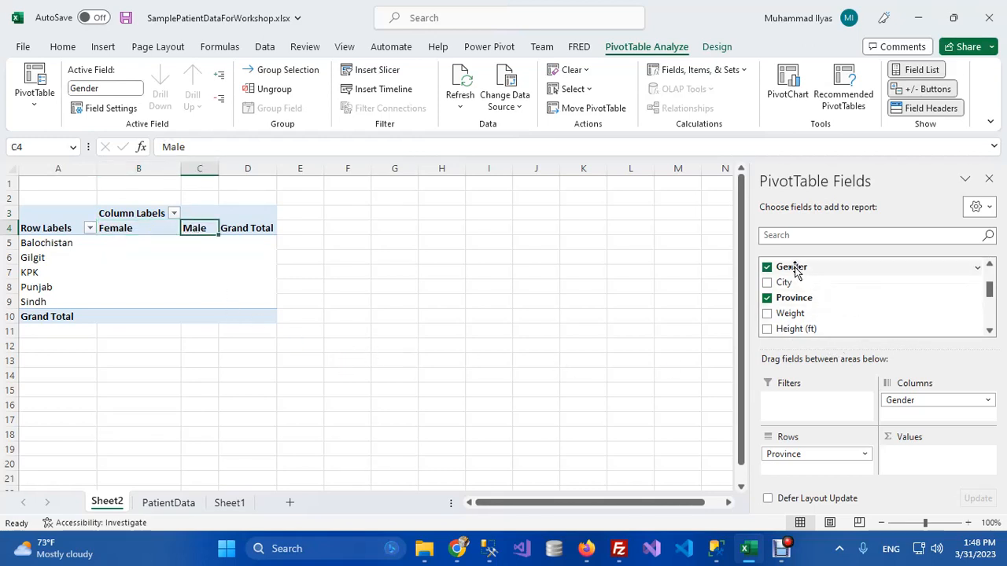
left_click_drag(795, 269, 917, 463)
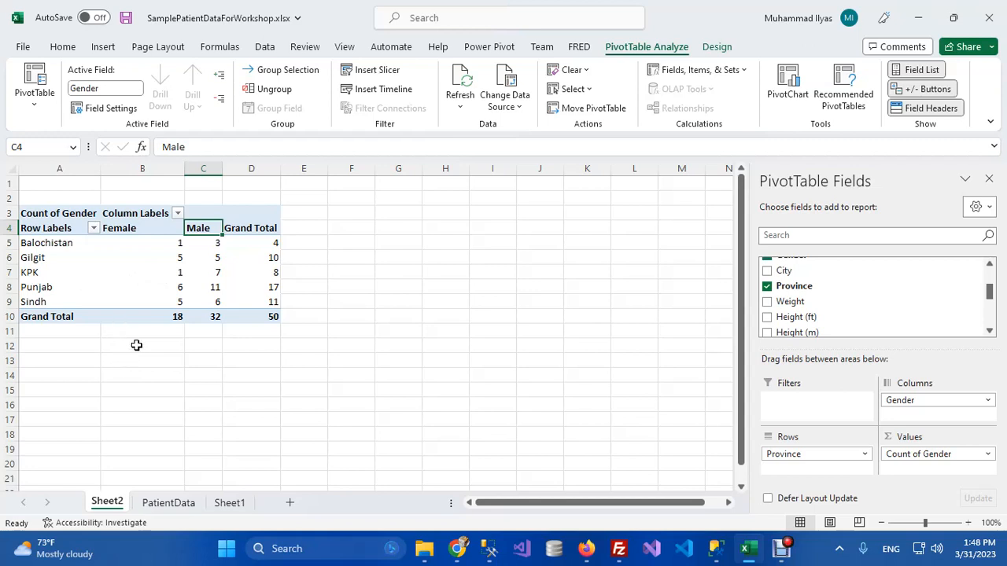
Examine the female, male and total patient counts per province in the pivot table and revisit its source sheet
left_click(60, 245)
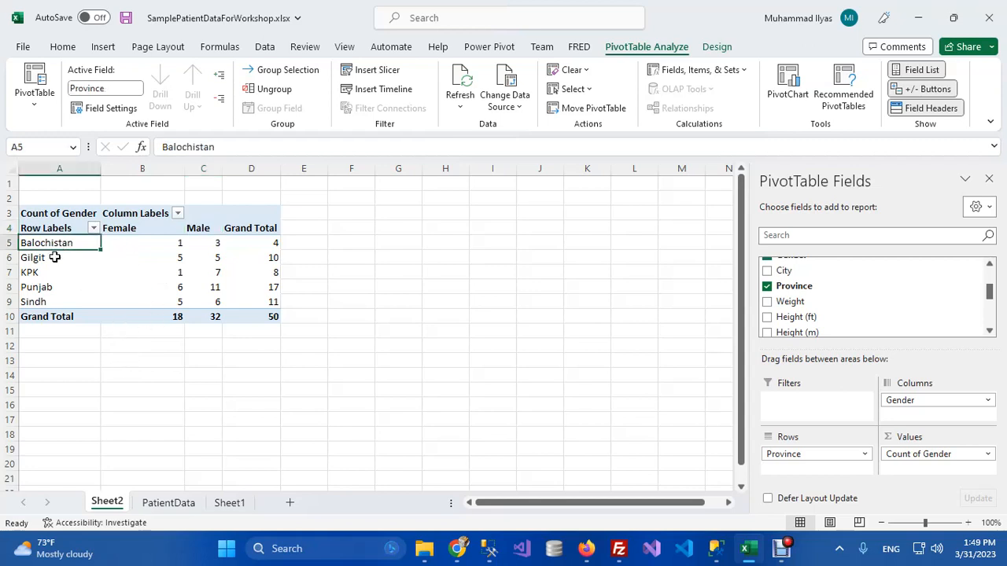
left_click(57, 258)
left_click(57, 272)
left_click(56, 288)
left_click(57, 300)
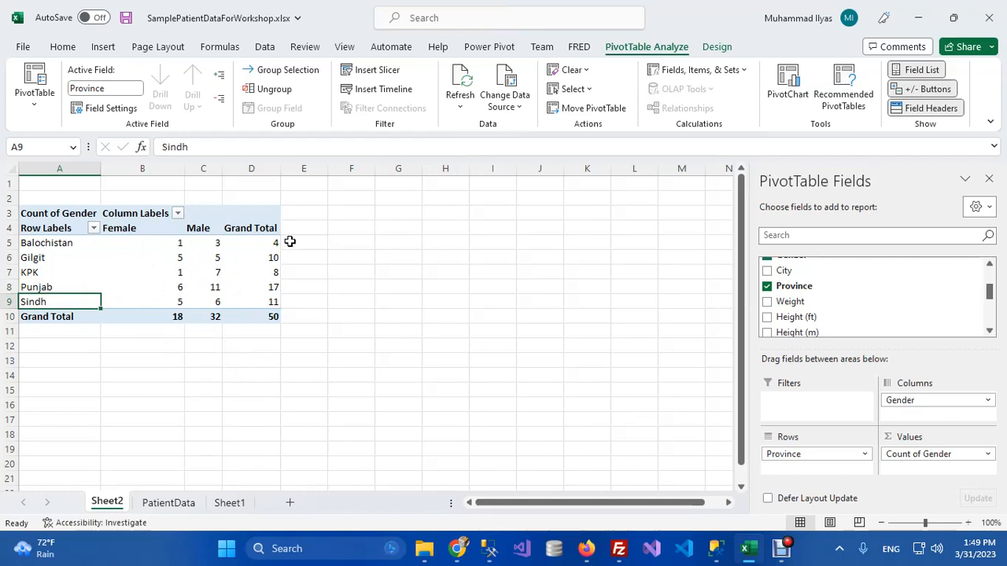
left_click(170, 317)
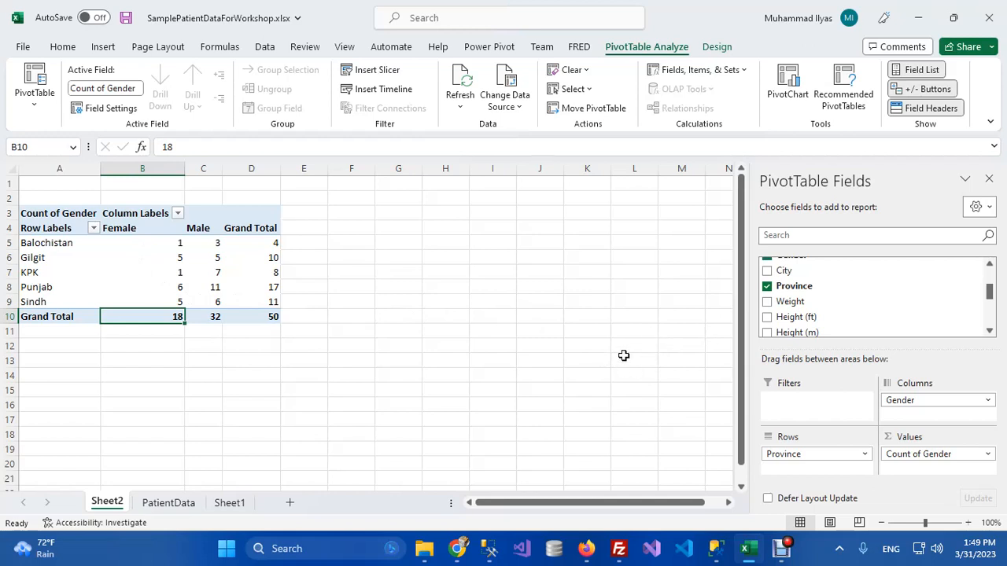
scroll(881, 317, "up", 2)
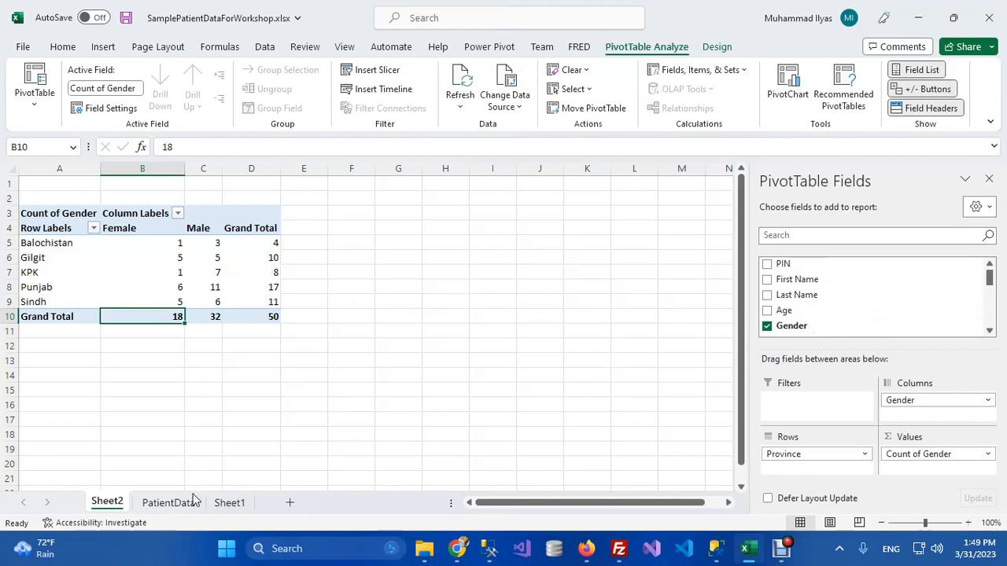
left_click(167, 503)
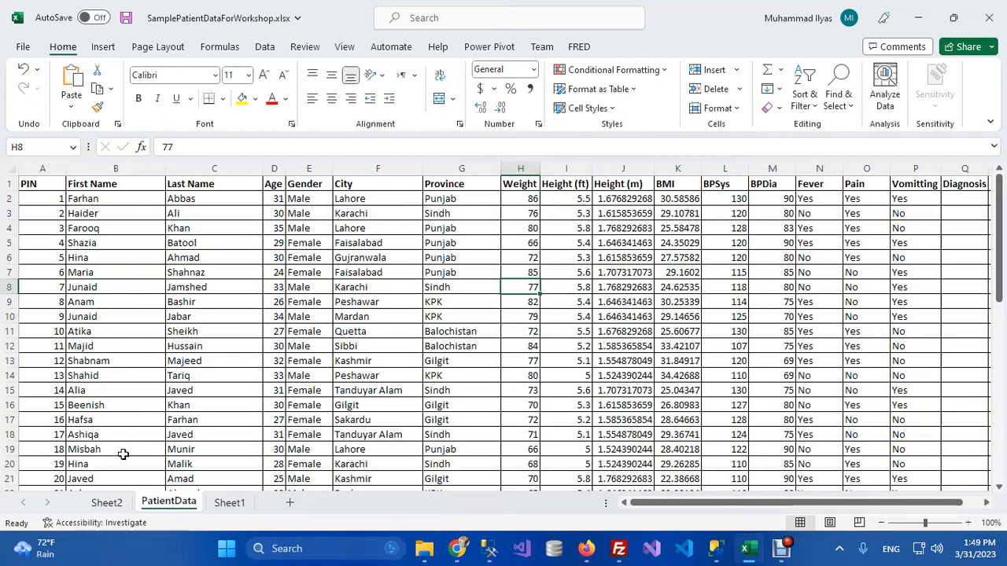
left_click(103, 47)
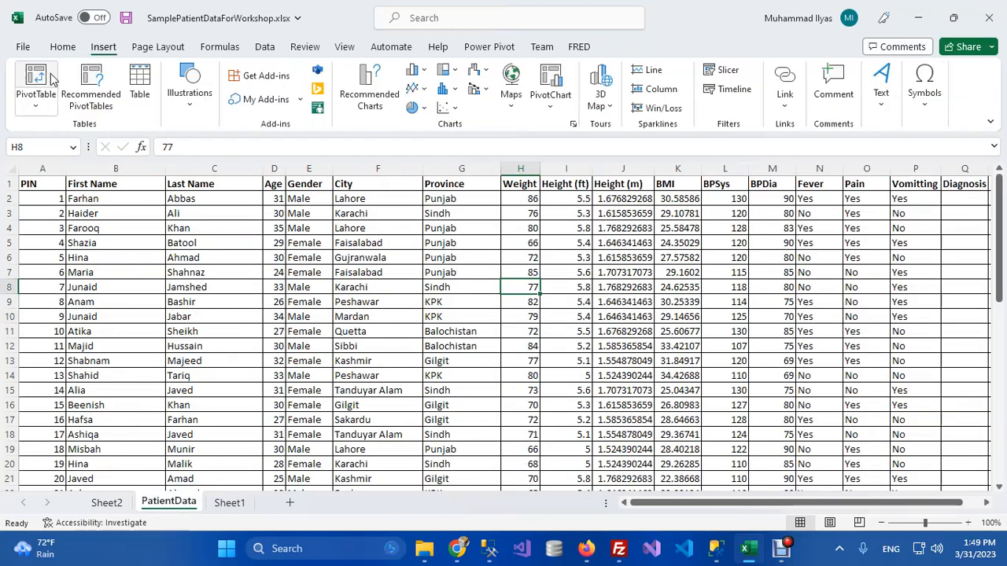
Rename the pivot table's worksheet, Sheet2, as Summary
left_click(106, 502)
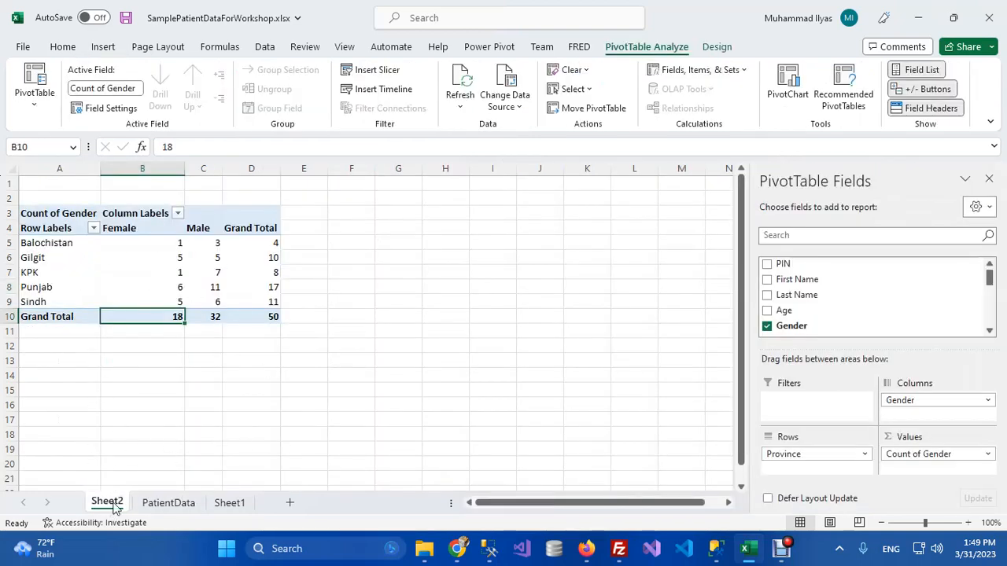
double_click(107, 504)
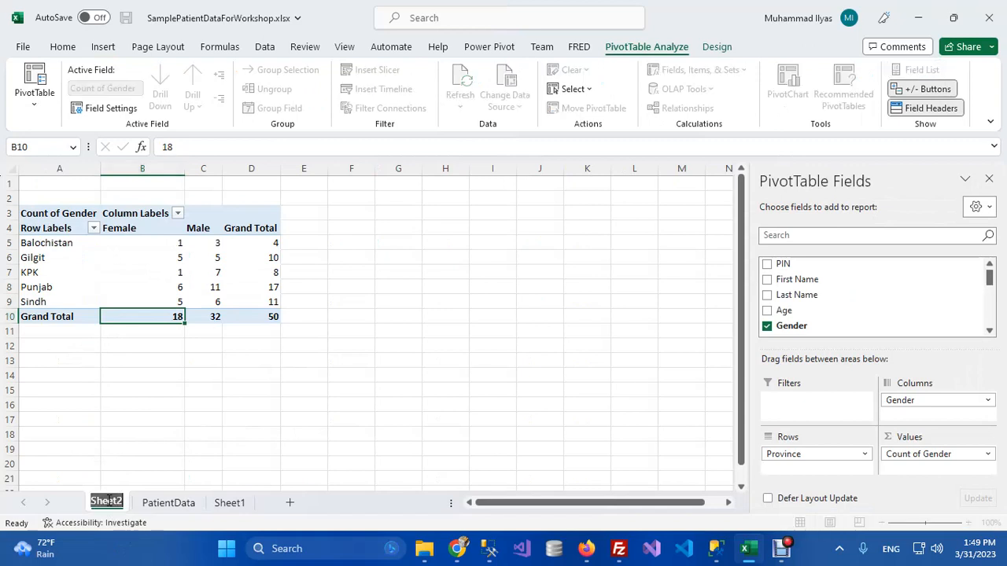
type("S")
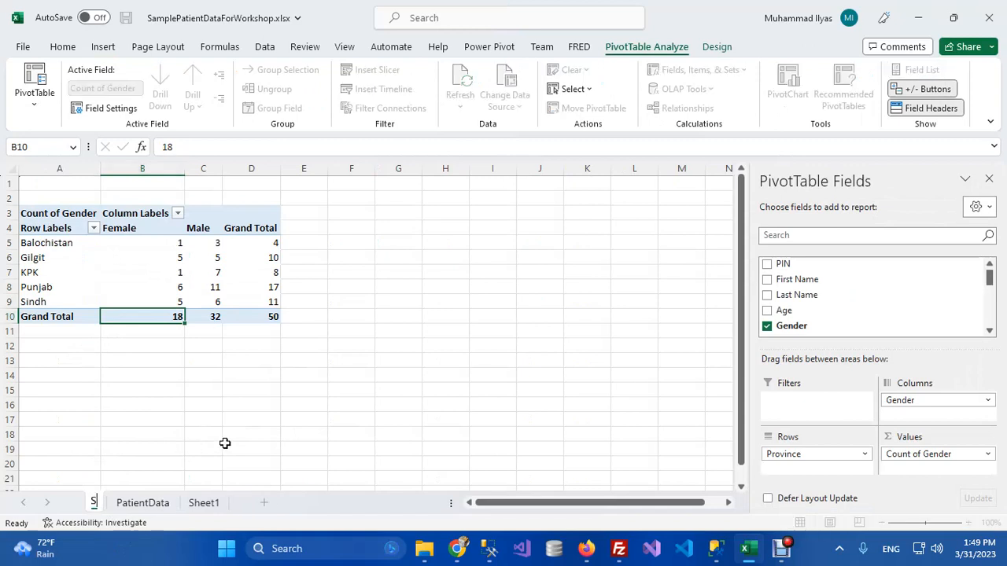
type("ummary")
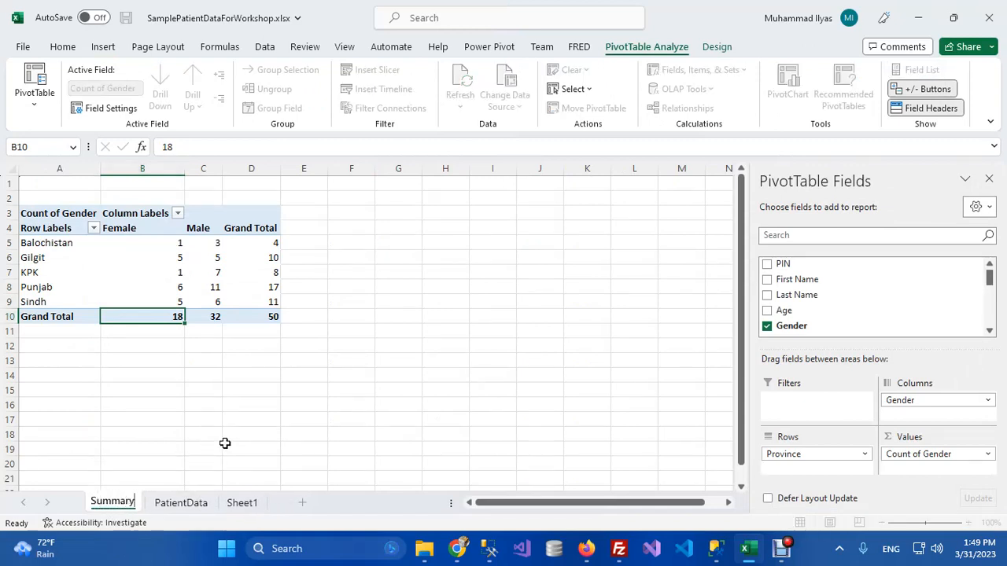
key("Return")
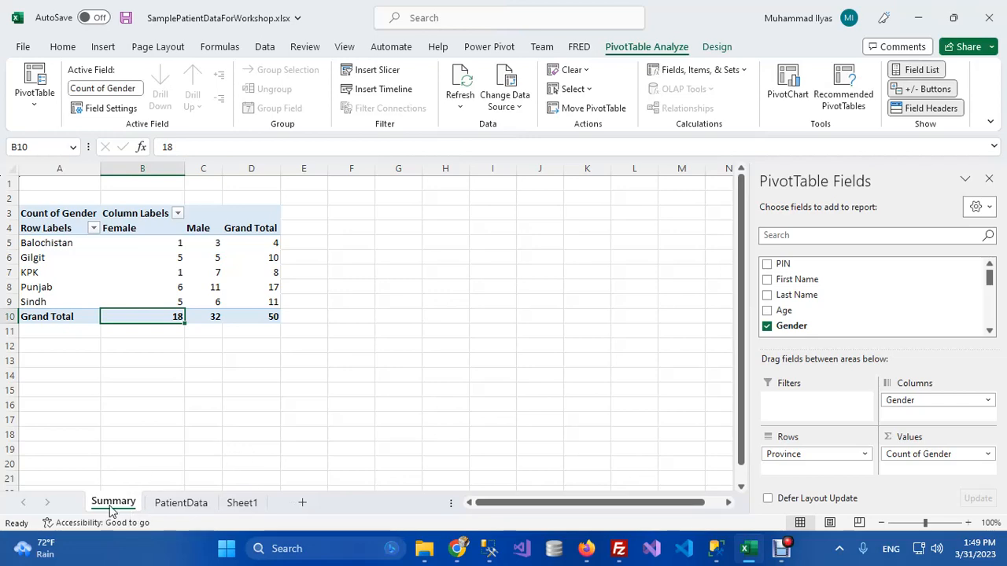
left_click(181, 503)
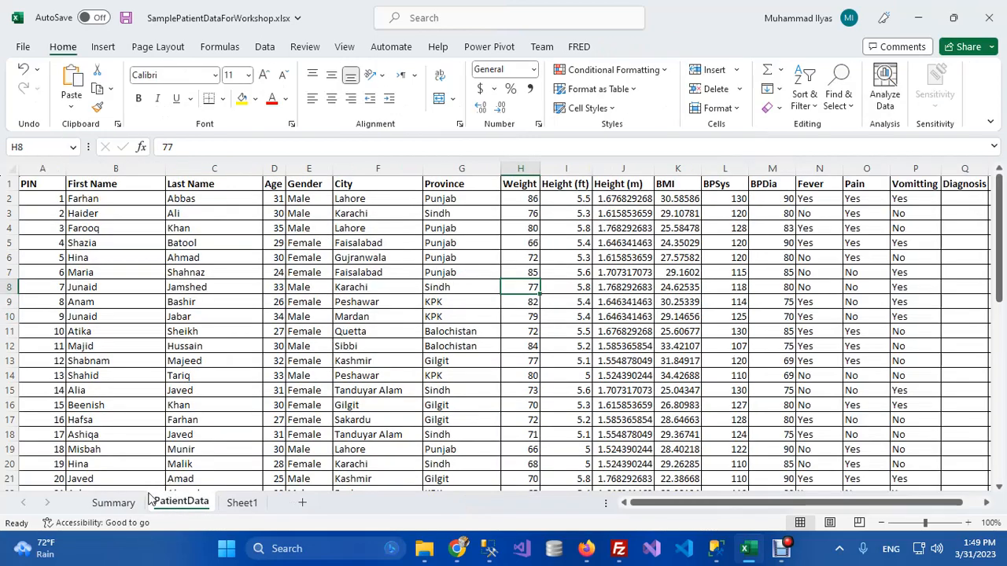
left_click(114, 502)
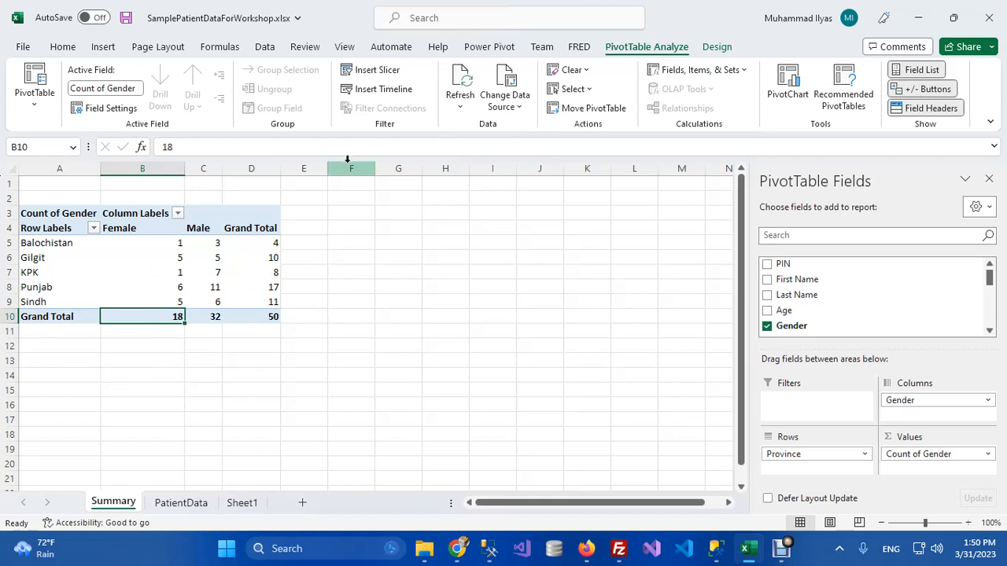
Start a PivotChart from the pivot table and preview the available chart types, from Line and Pie through Box & Whisker
left_click(105, 49)
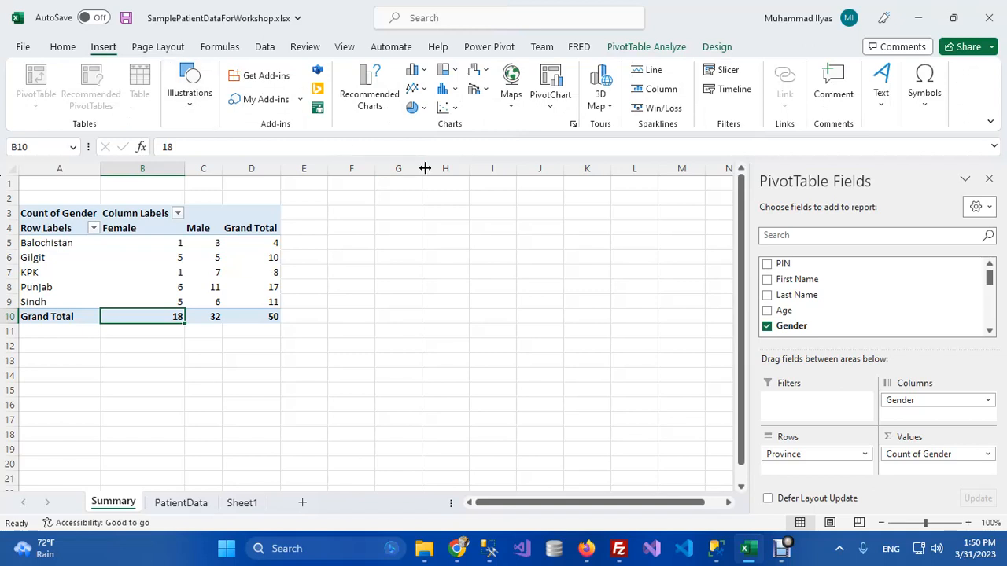
left_click(551, 79)
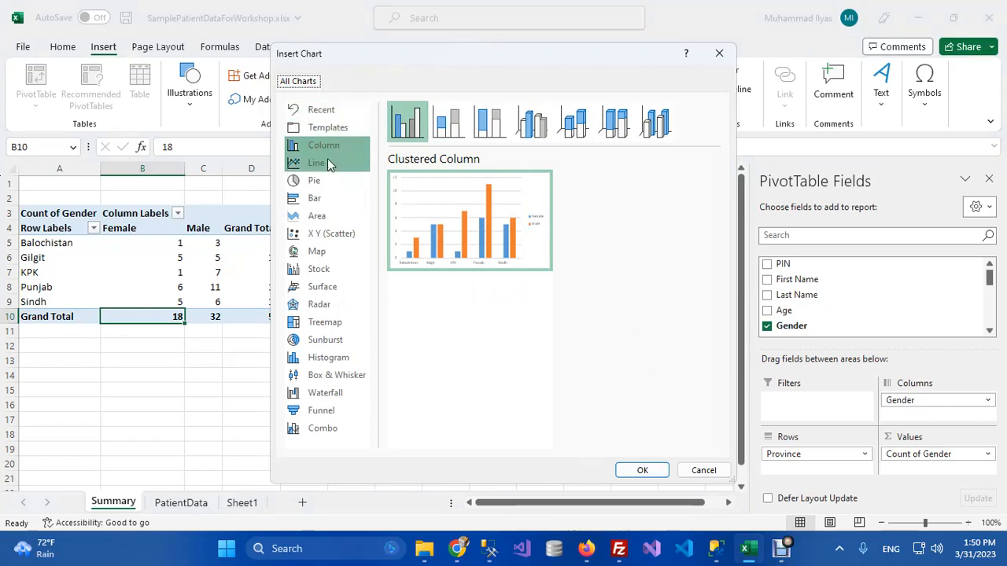
left_click(325, 162)
left_click(322, 182)
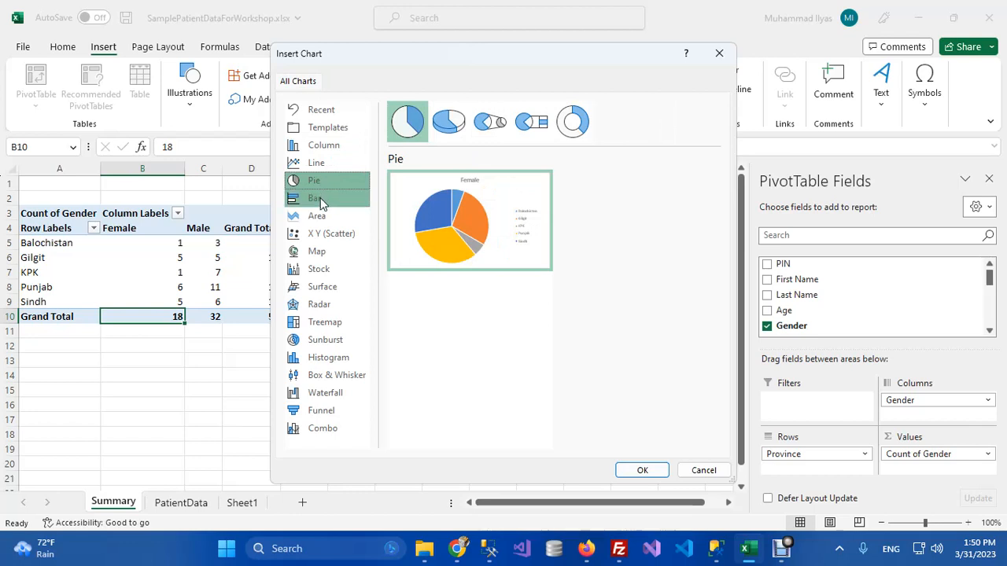
left_click(321, 199)
left_click(323, 217)
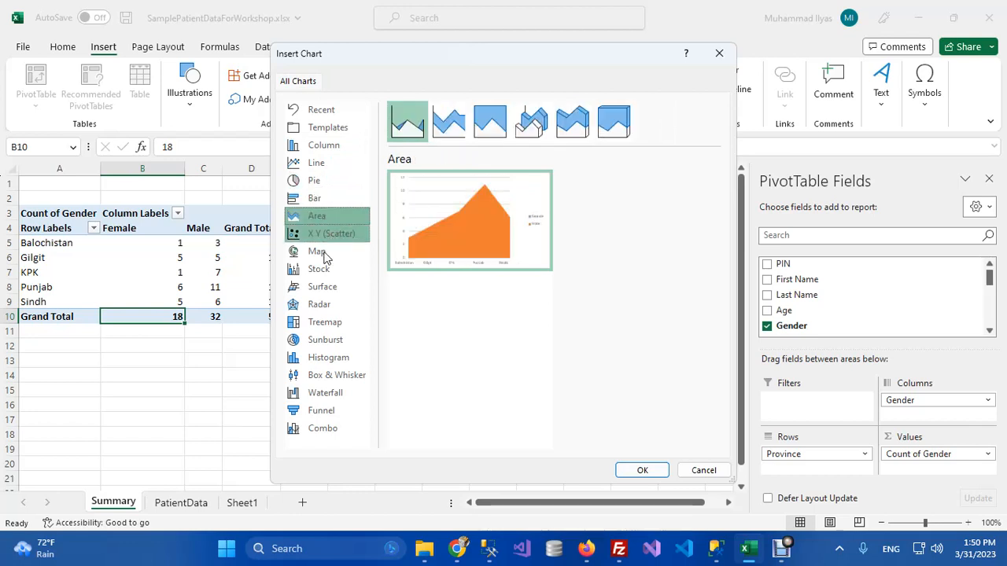
left_click(323, 252)
left_click(322, 269)
left_click(323, 288)
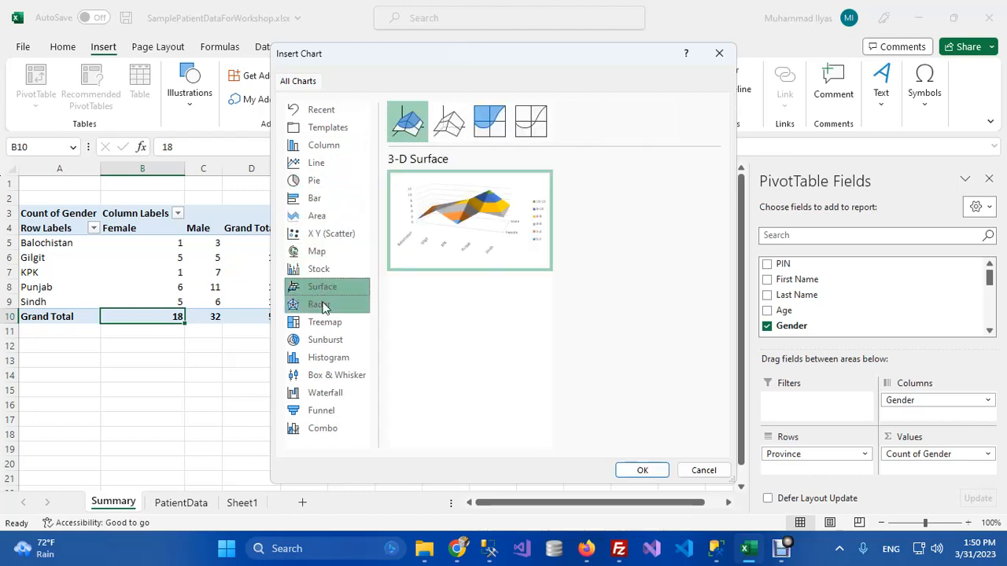
left_click(322, 306)
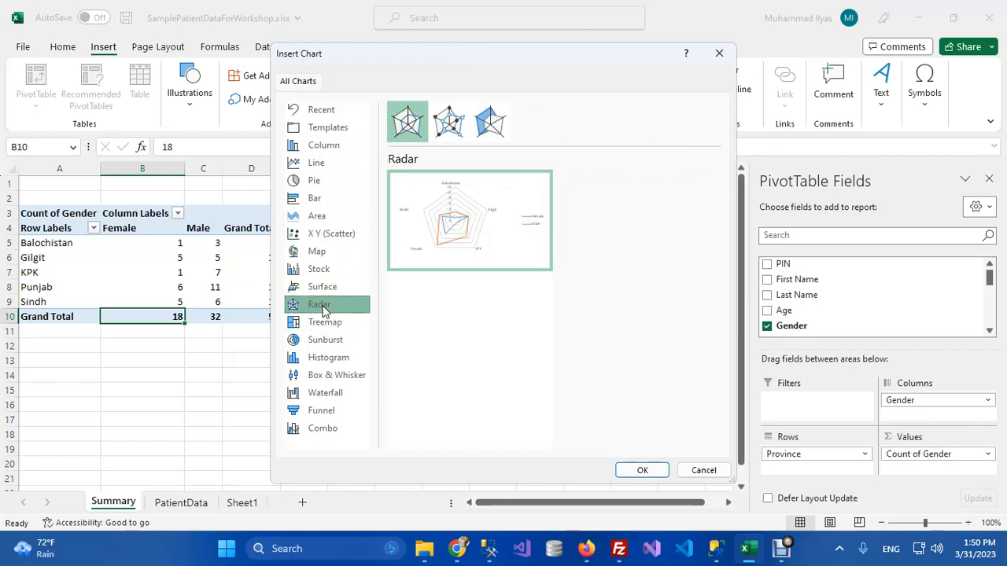
left_click(326, 324)
left_click(327, 341)
left_click(329, 358)
left_click(334, 377)
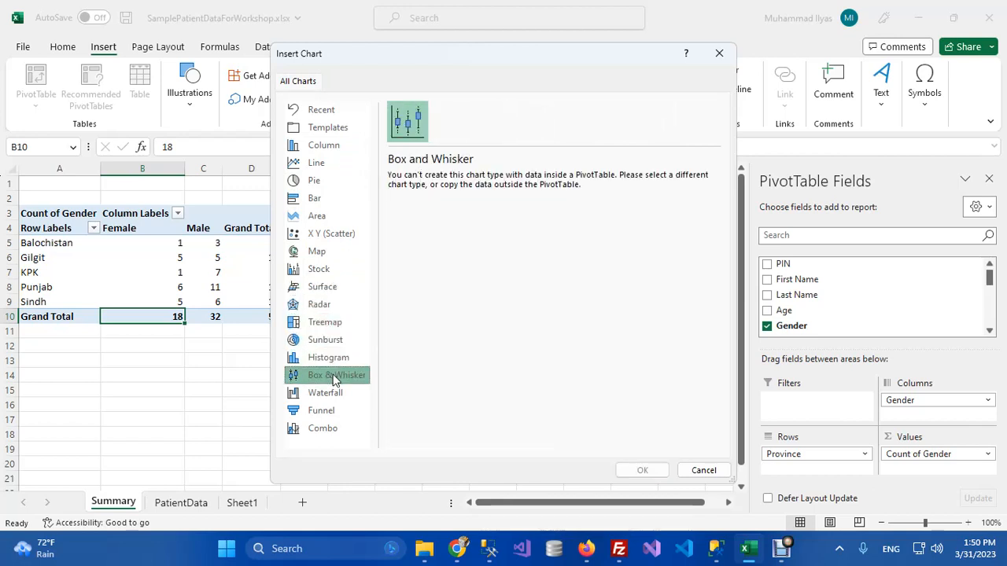
Insert a 3-D Column PivotChart of the gender counts by province and place it beside the pivot table, across columns F to M
left_click(328, 146)
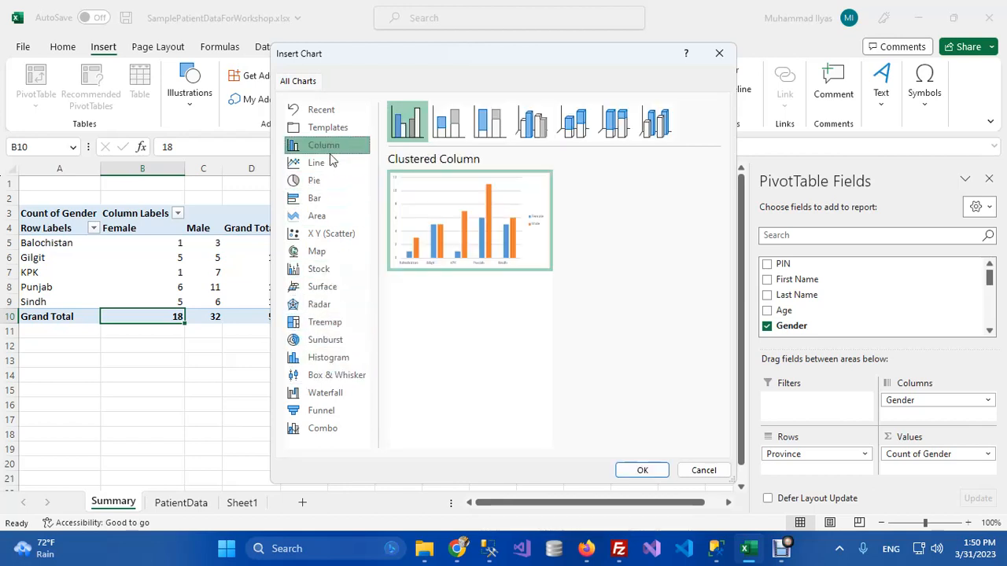
mouse_move(483, 226)
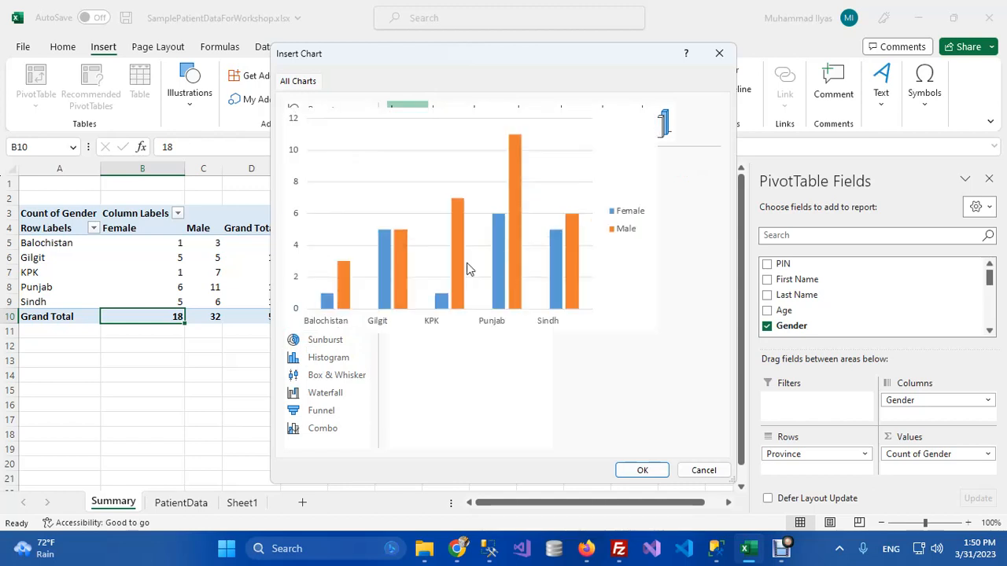
left_click(447, 122)
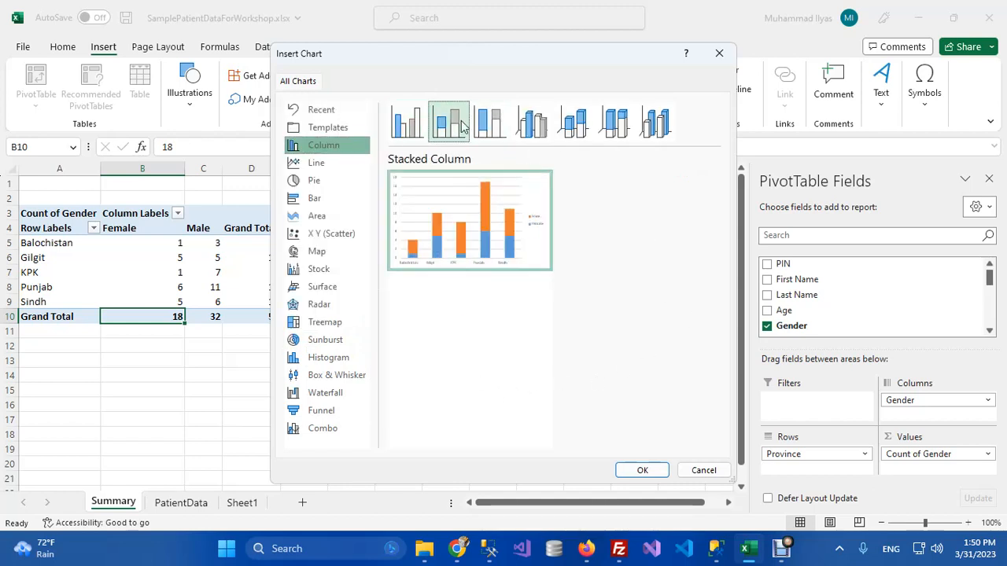
left_click(489, 122)
left_click(574, 124)
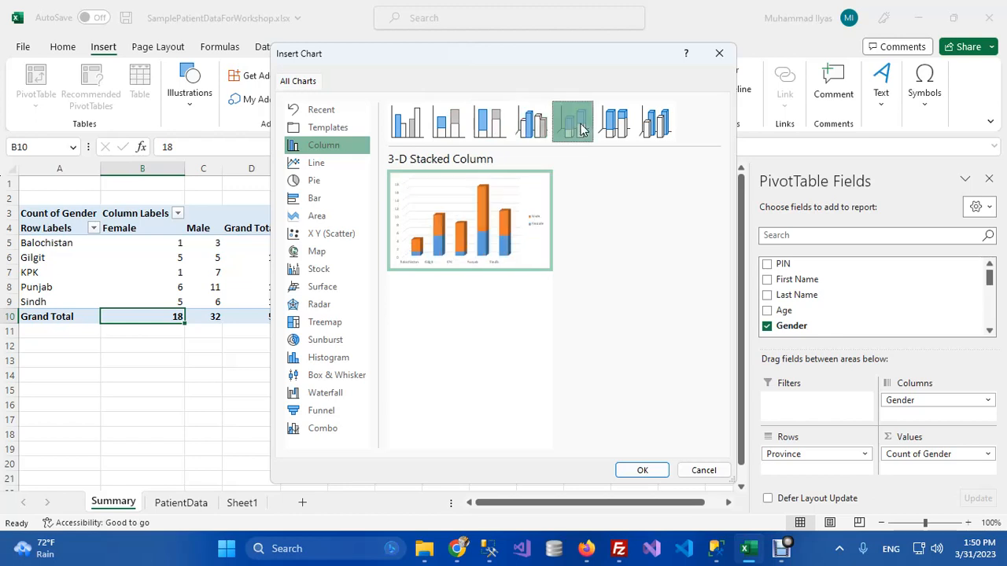
left_click(614, 124)
left_click(664, 131)
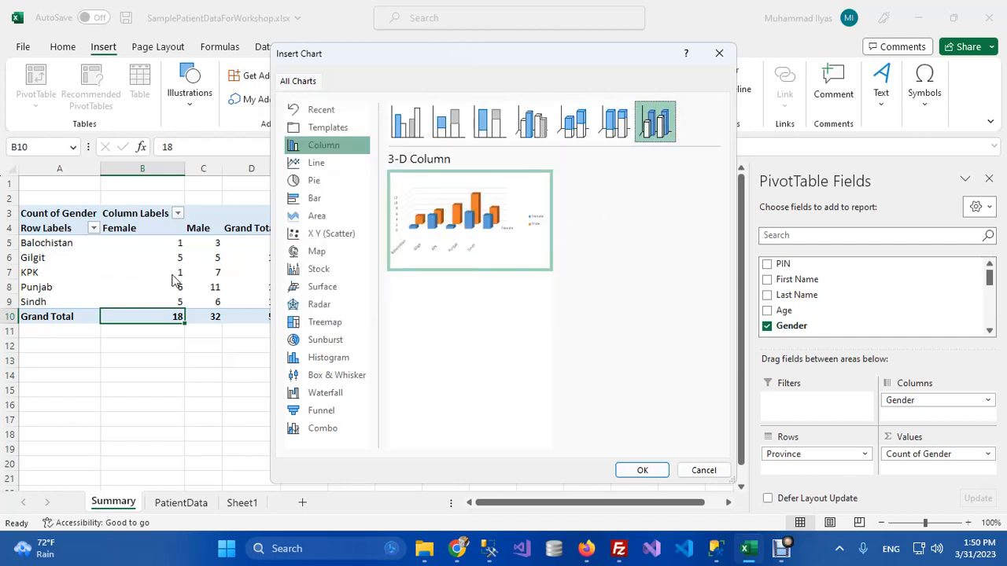
left_click(641, 471)
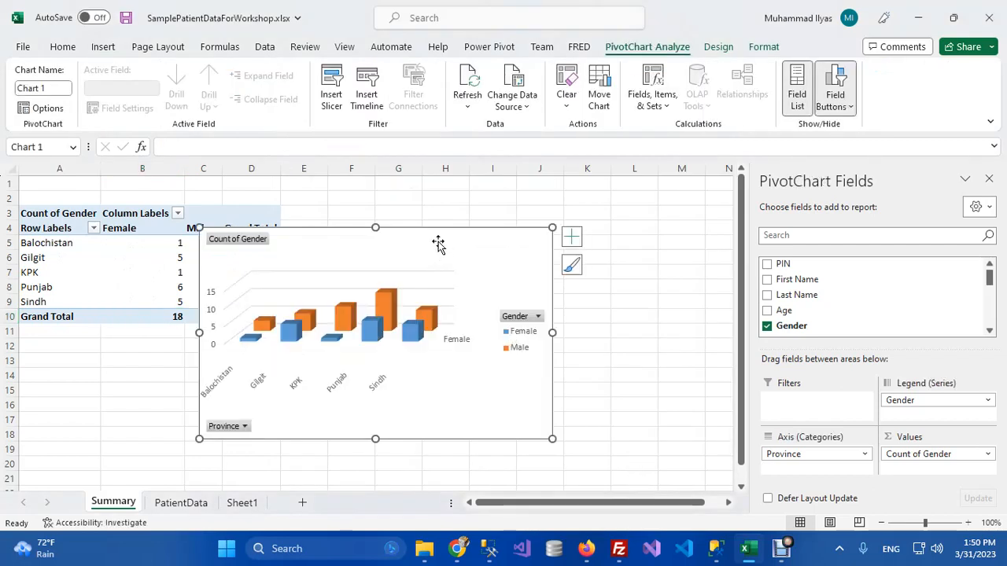
left_click_drag(438, 245, 566, 220)
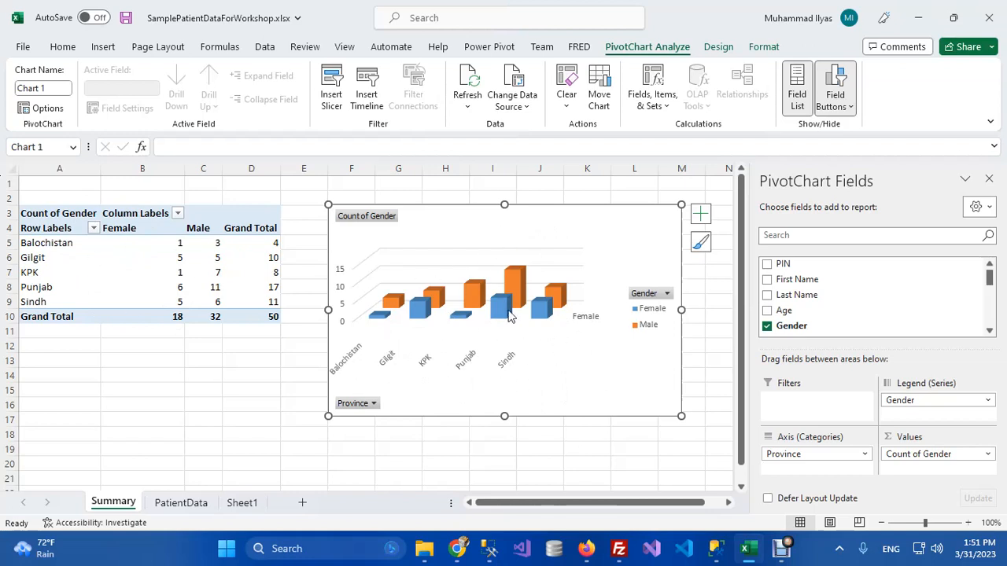
Review the PatientData source sheet, and compare the pivot table with its chart on the Summary sheet
left_click(177, 505)
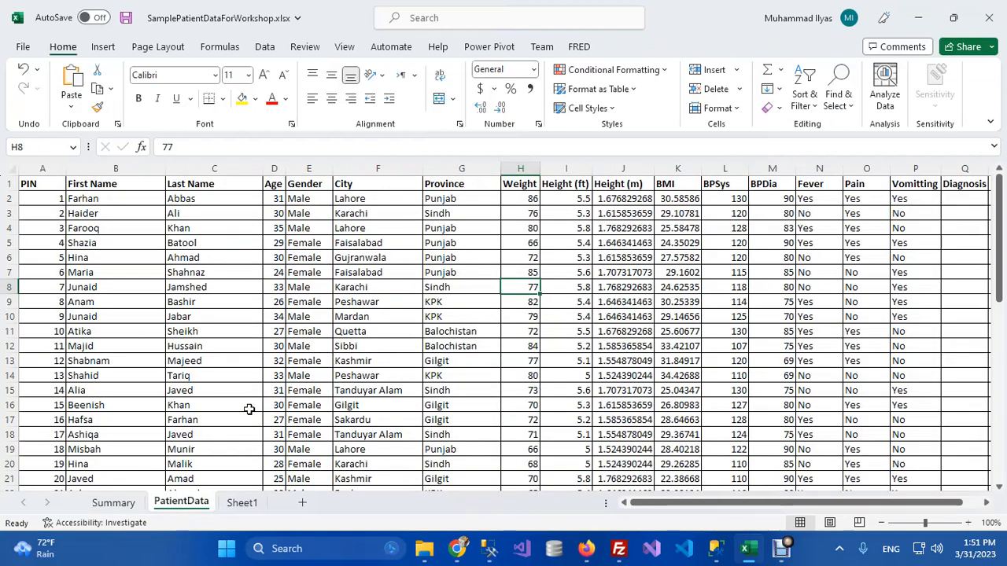
left_click(114, 504)
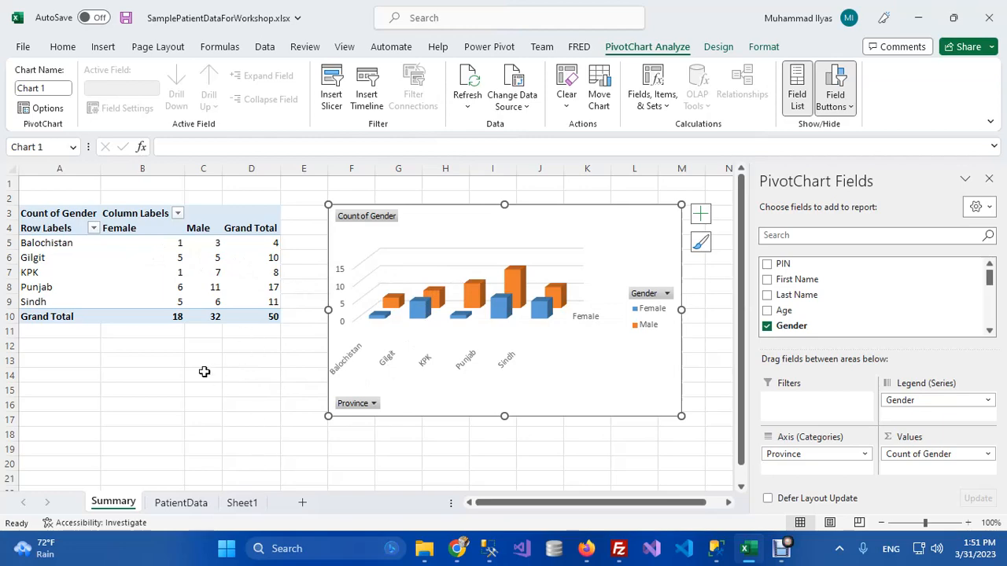
left_click(180, 365)
left_click(487, 217)
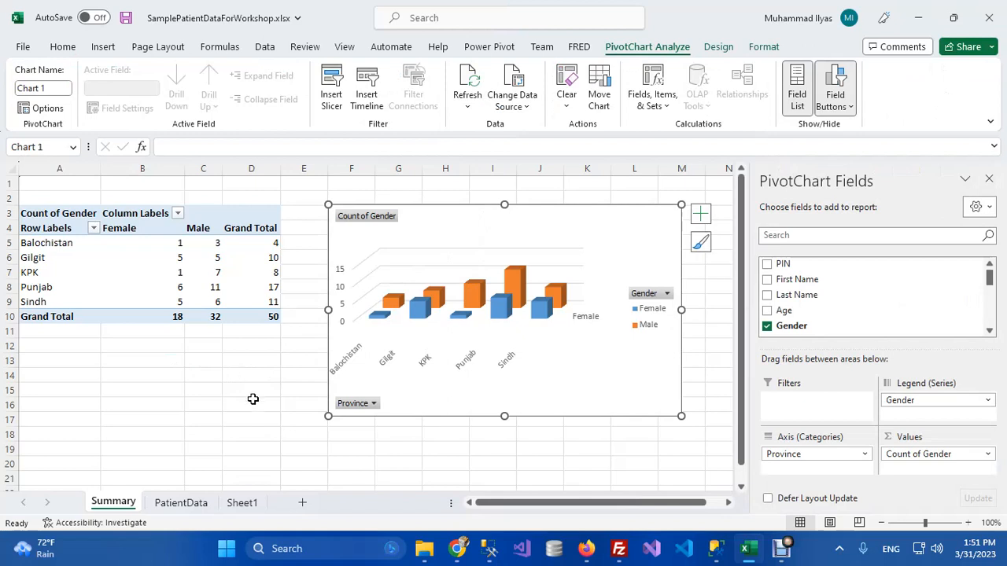
left_click(132, 261)
left_click(431, 241)
mouse_move(156, 285)
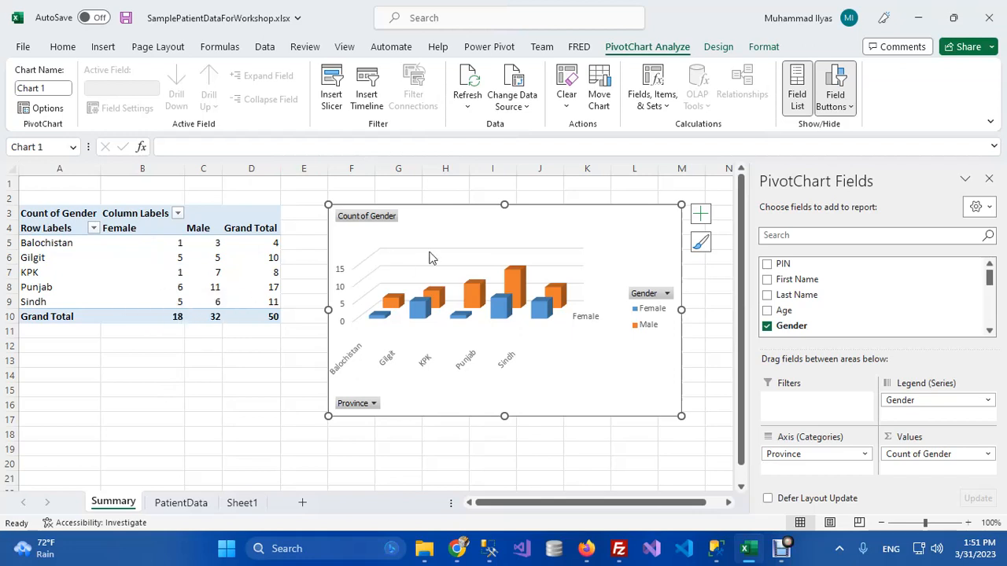